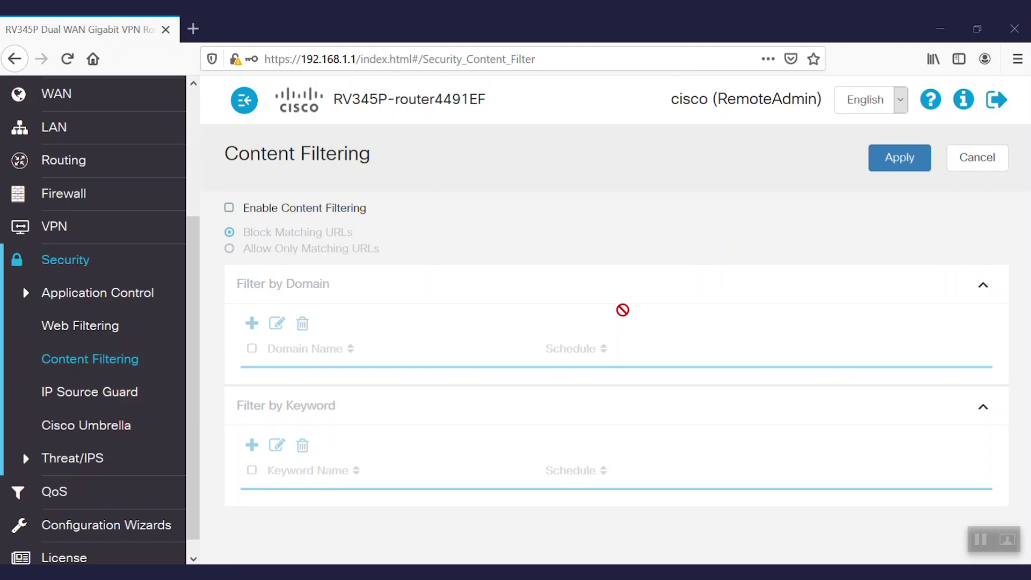
# - Enable and apply content filtering, set to Allow Only Matching URLs
pyautogui.click(230, 209)
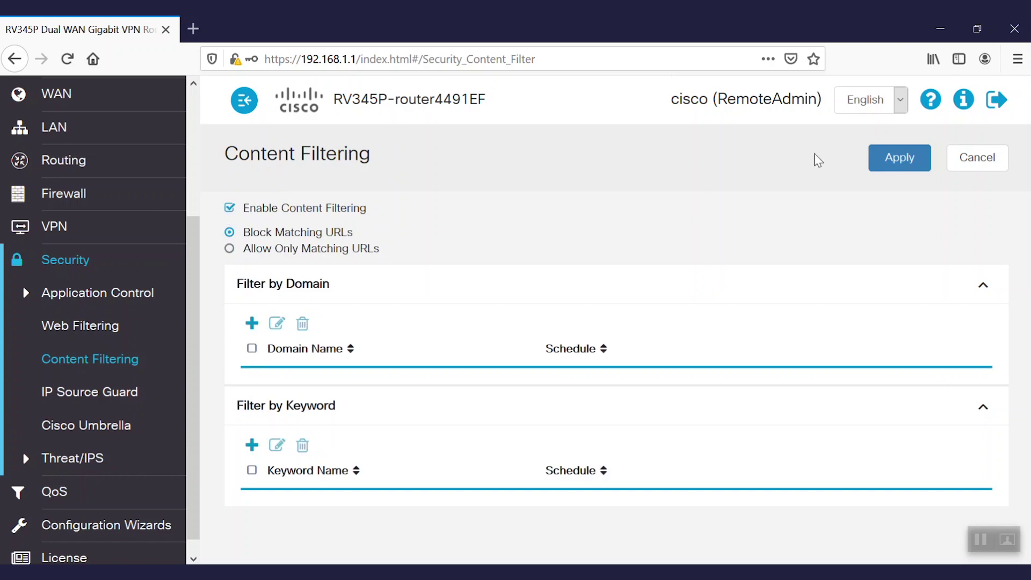
pyautogui.click(879, 164)
pyautogui.click(255, 248)
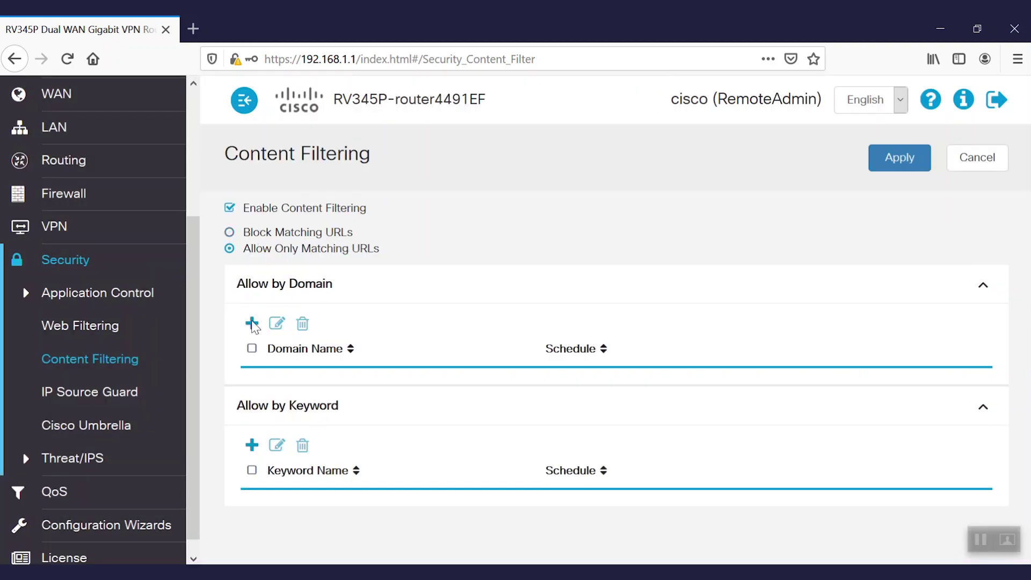
pyautogui.click(251, 323)
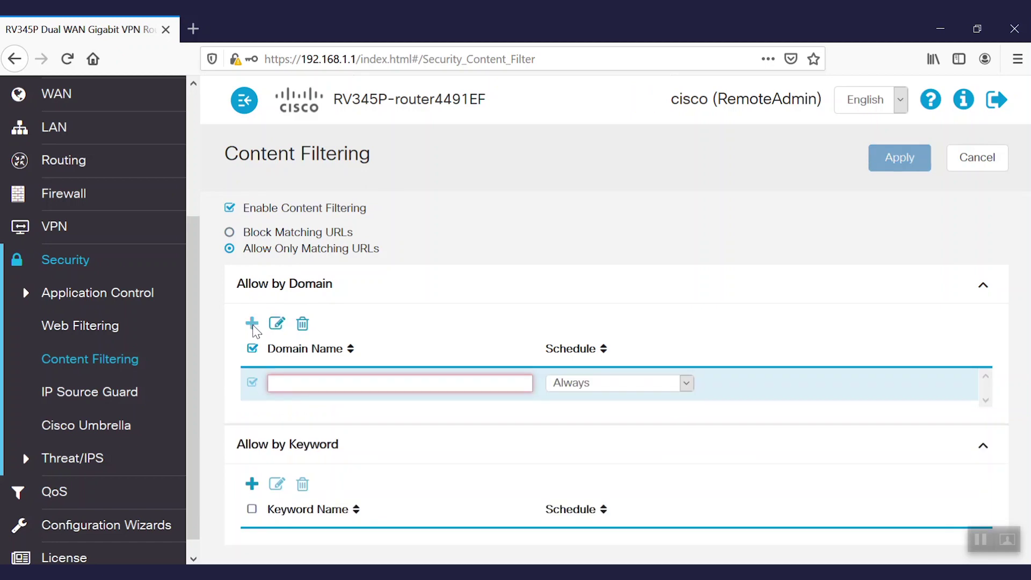
pyautogui.click(299, 383)
pyautogui.write('w')
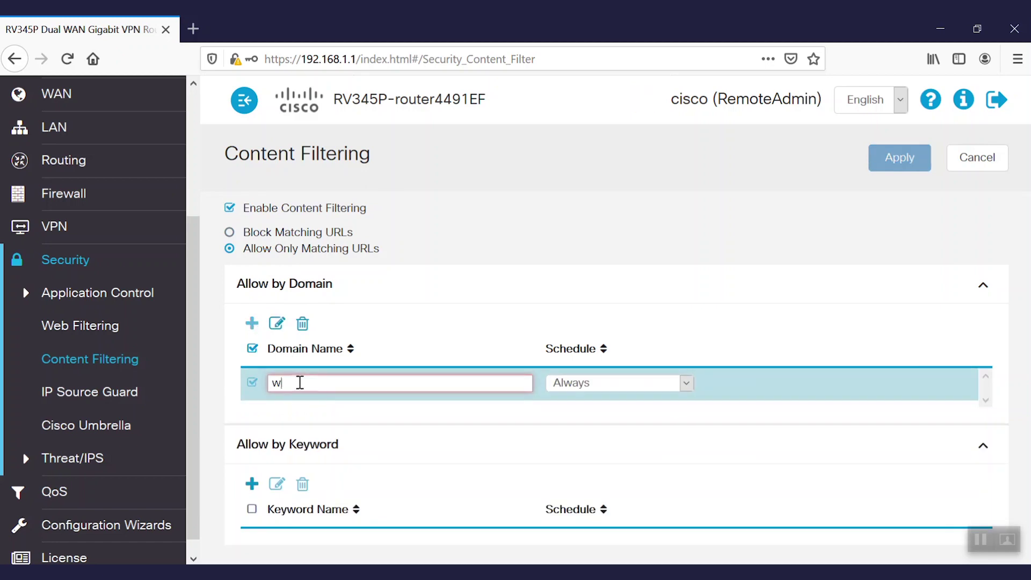
pyautogui.write('ww.facebook.com')
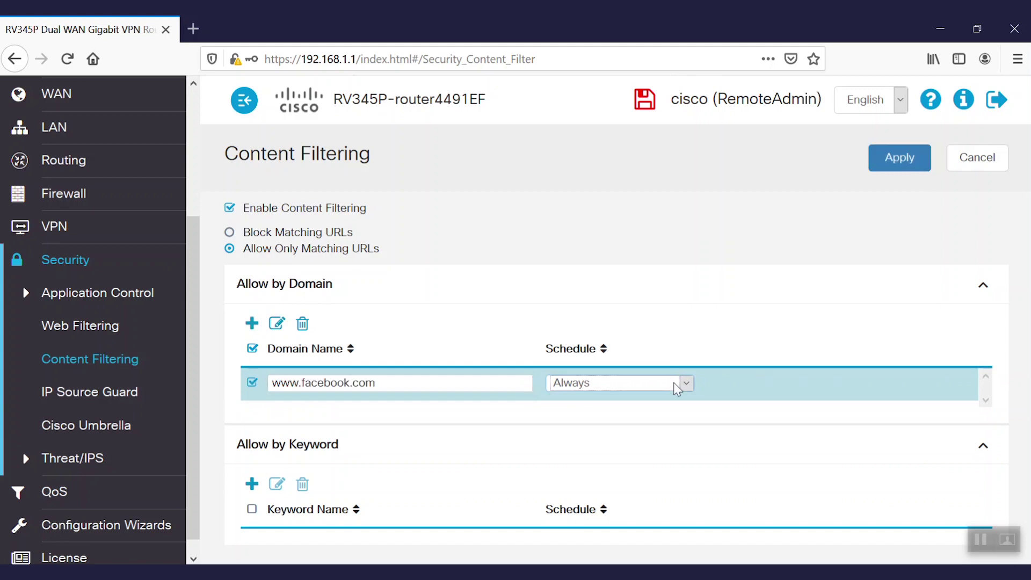
pyautogui.click(673, 383)
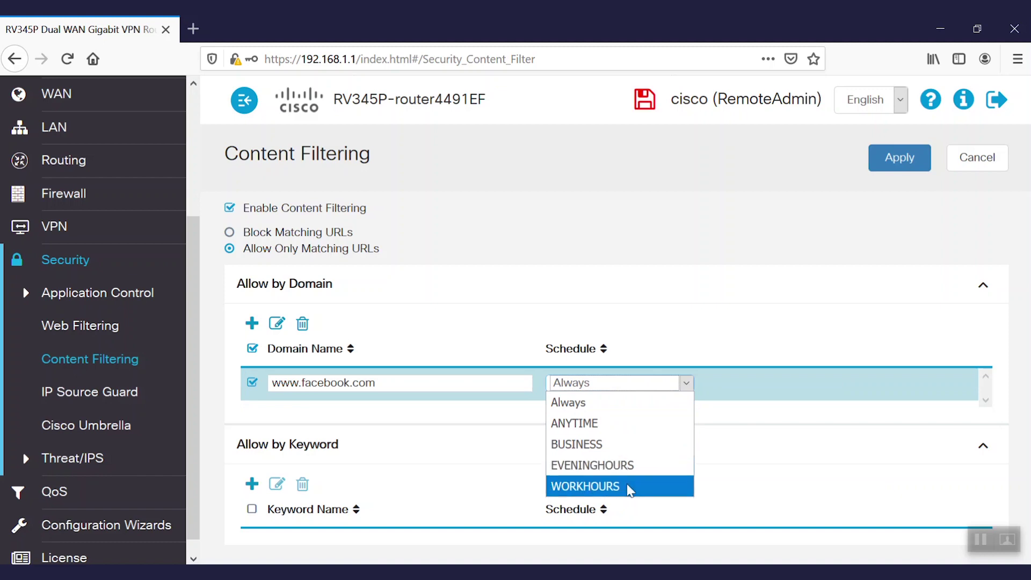
pyautogui.click(707, 294)
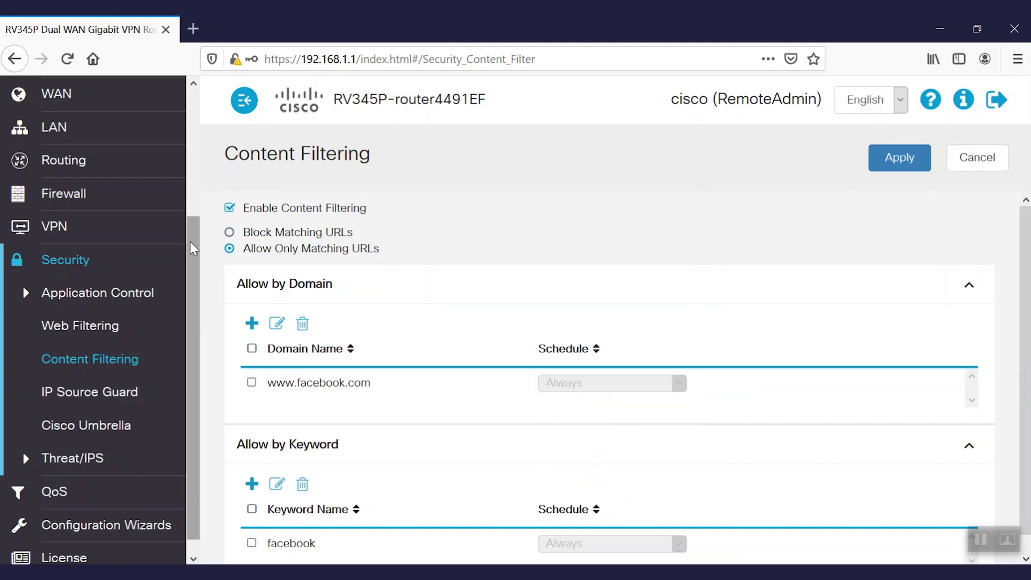
# - Leave content filtering for the Schedules page under System Configuration
pyautogui.moveTo(193, 248); pyautogui.dragTo(194, 166)
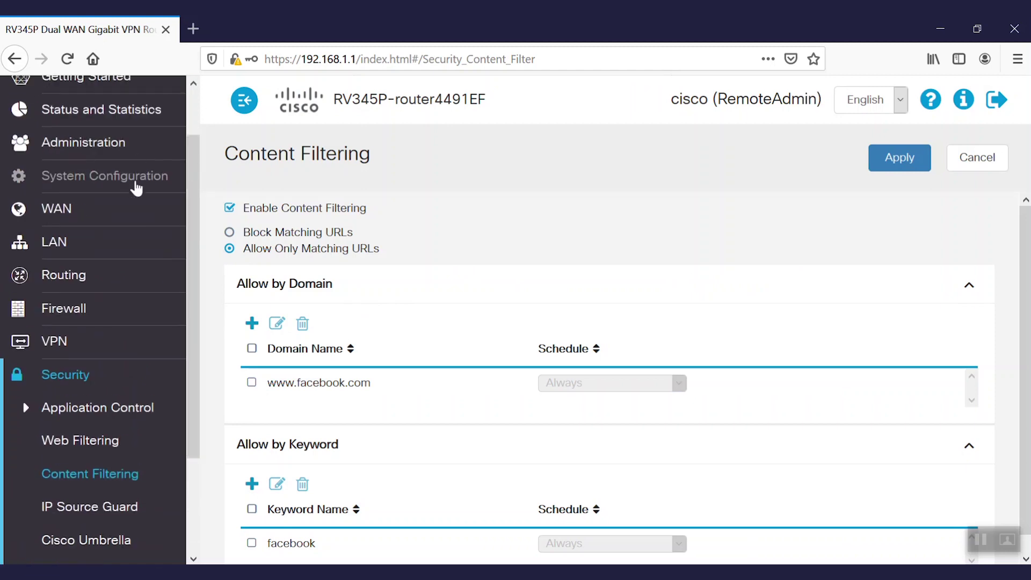
pyautogui.click(164, 187)
pyautogui.moveTo(192, 193); pyautogui.dragTo(170, 324)
pyautogui.click(101, 344)
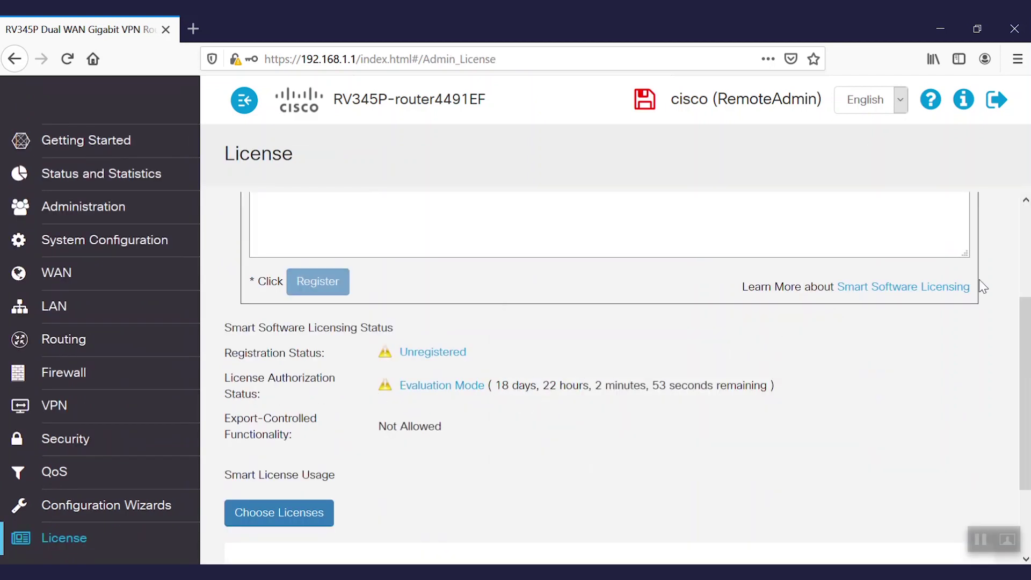
# - Turn Security > Web Filtering On, accepting that content filtering gets disabled
pyautogui.scroll(3, 1025, 327)
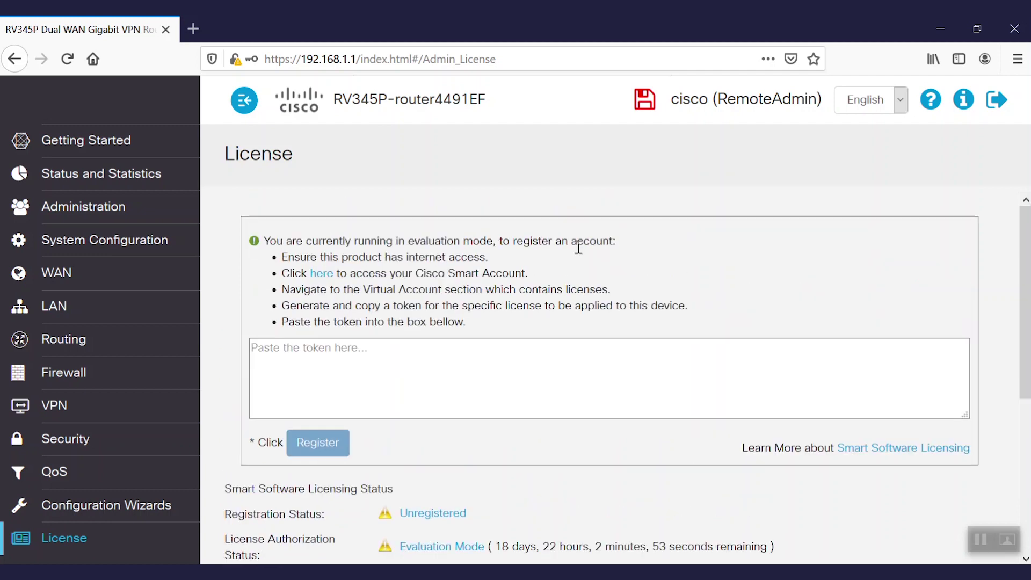
pyautogui.click(75, 439)
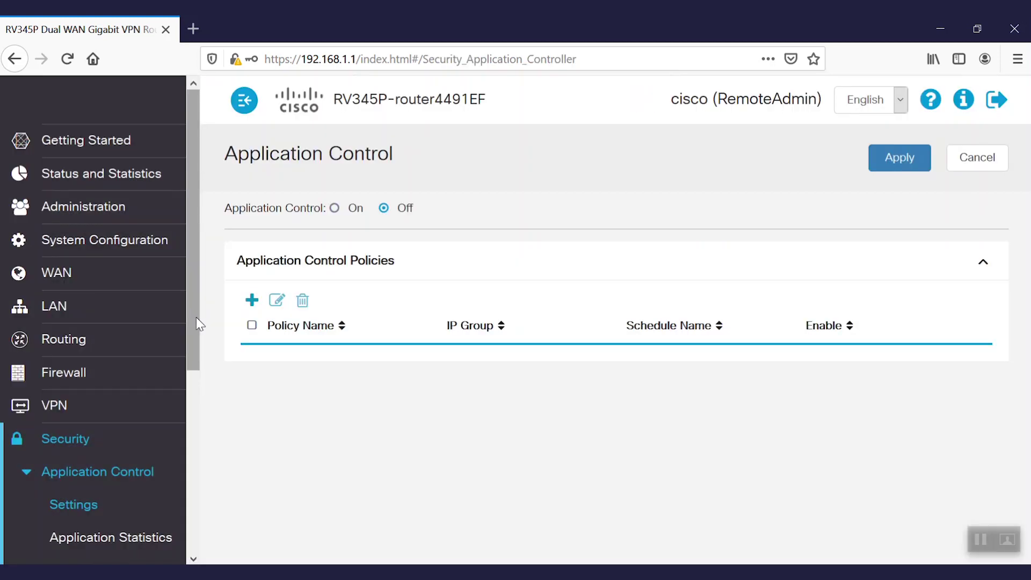
pyautogui.moveTo(196, 317); pyautogui.dragTo(193, 419)
pyautogui.click(73, 432)
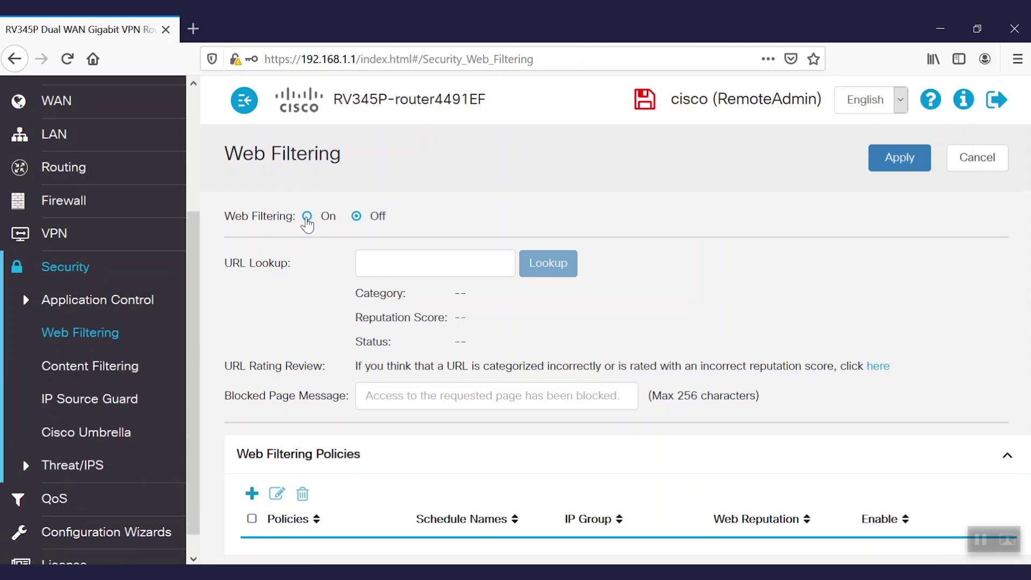
pyautogui.click(307, 217)
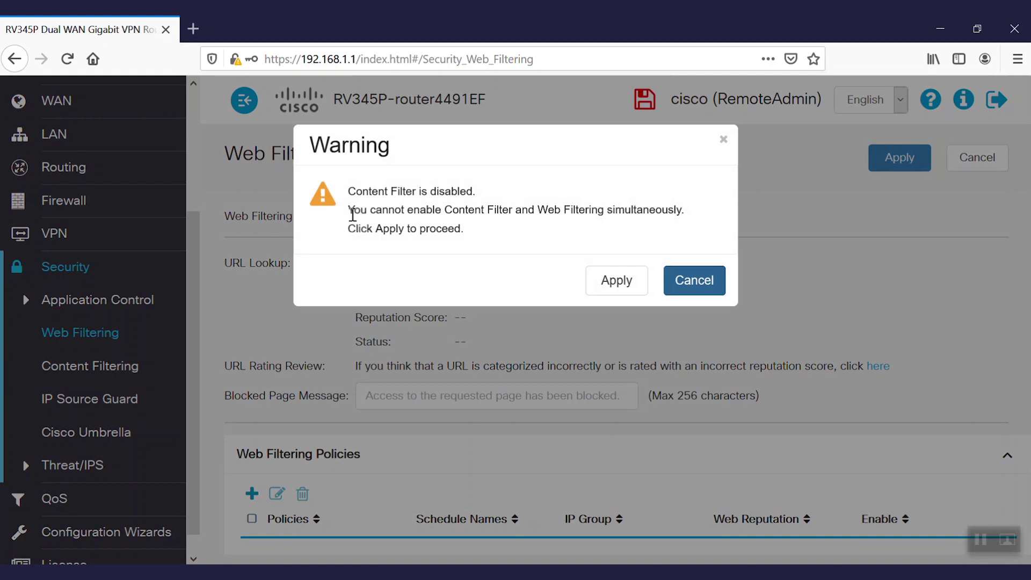
pyautogui.moveTo(348, 210)
pyautogui.mouseDown()
pyautogui.moveTo(490, 214)
pyautogui.moveTo(555, 232)
pyautogui.mouseUp()
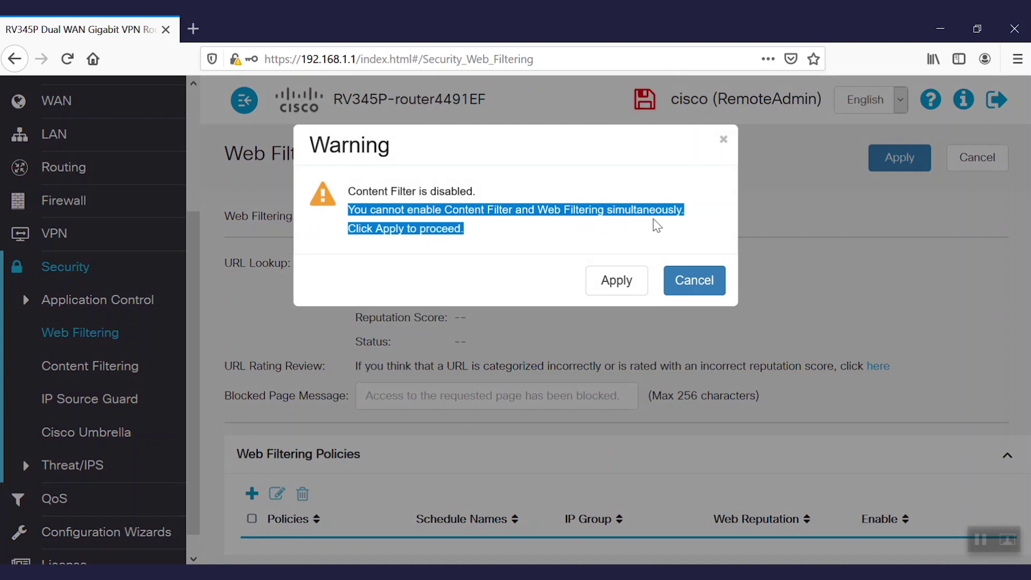
pyautogui.click(617, 282)
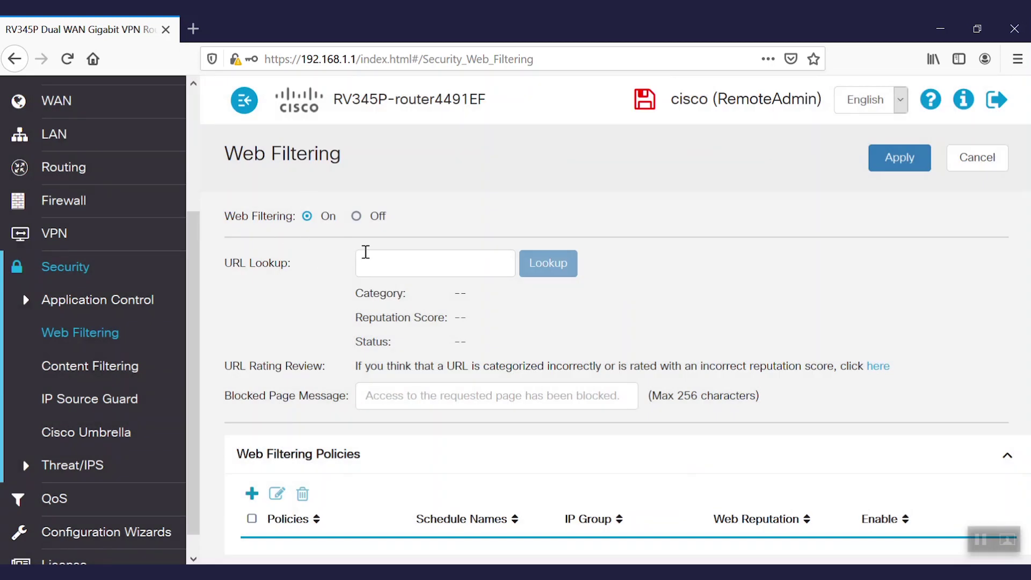
# - Look up facebook.com: it rates Social Network, reputation 81, Well known
pyautogui.click(394, 263)
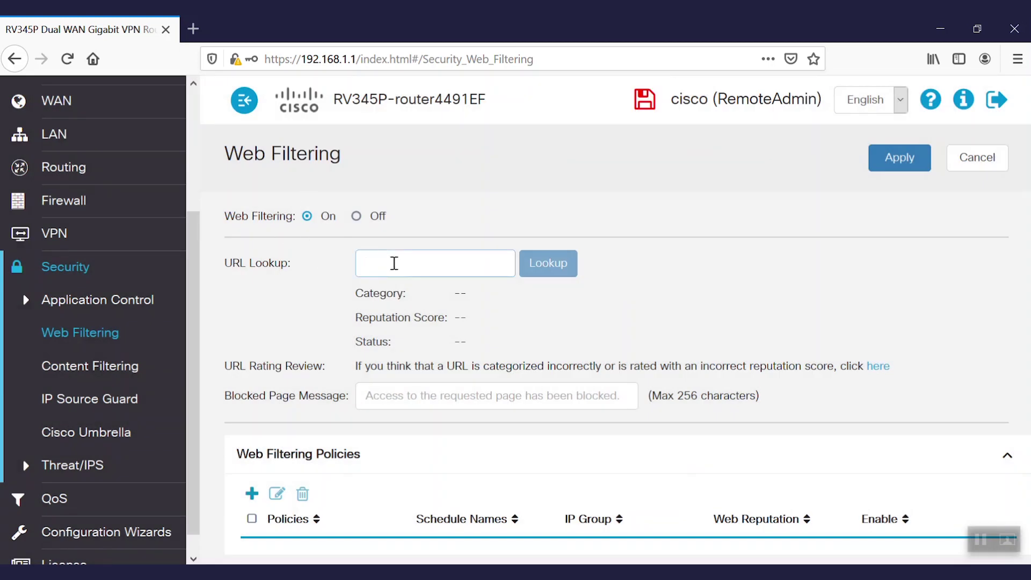
pyautogui.write('facebook')
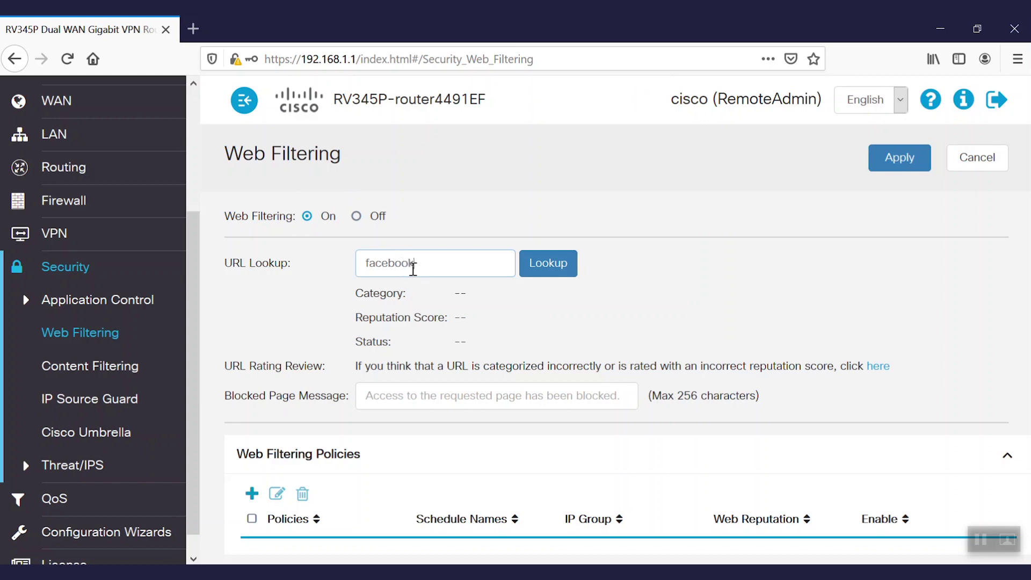
pyautogui.write('.com')
pyautogui.click(548, 266)
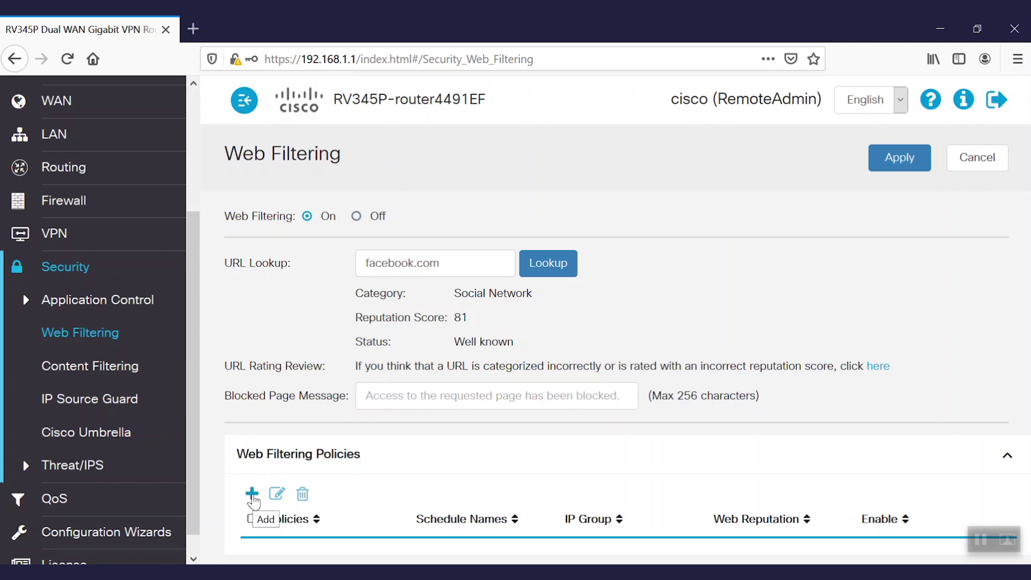
# - Add an enabled web filtering policy named Test with description Block
pyautogui.click(252, 494)
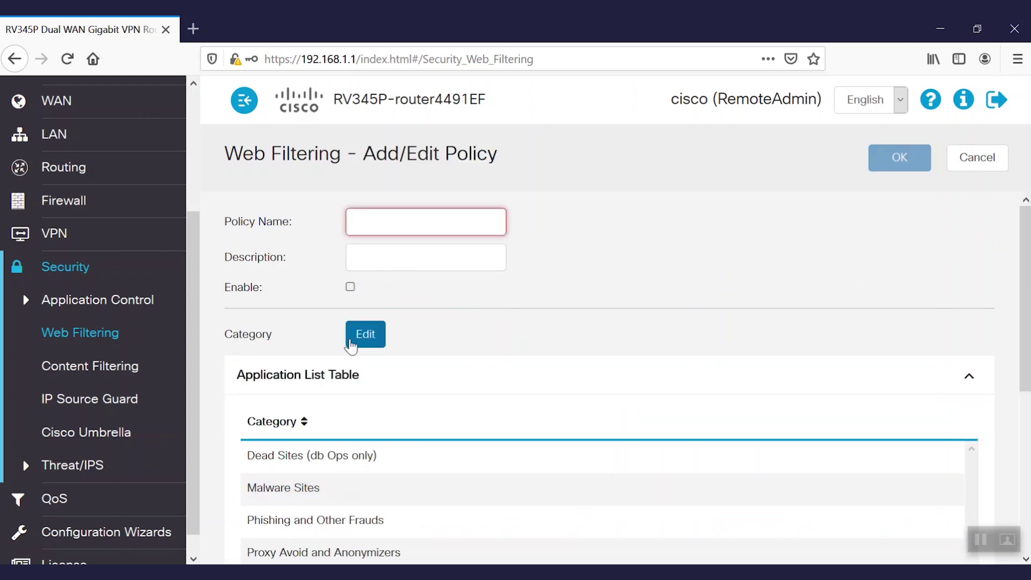
pyautogui.click(382, 215)
pyautogui.write('Test')
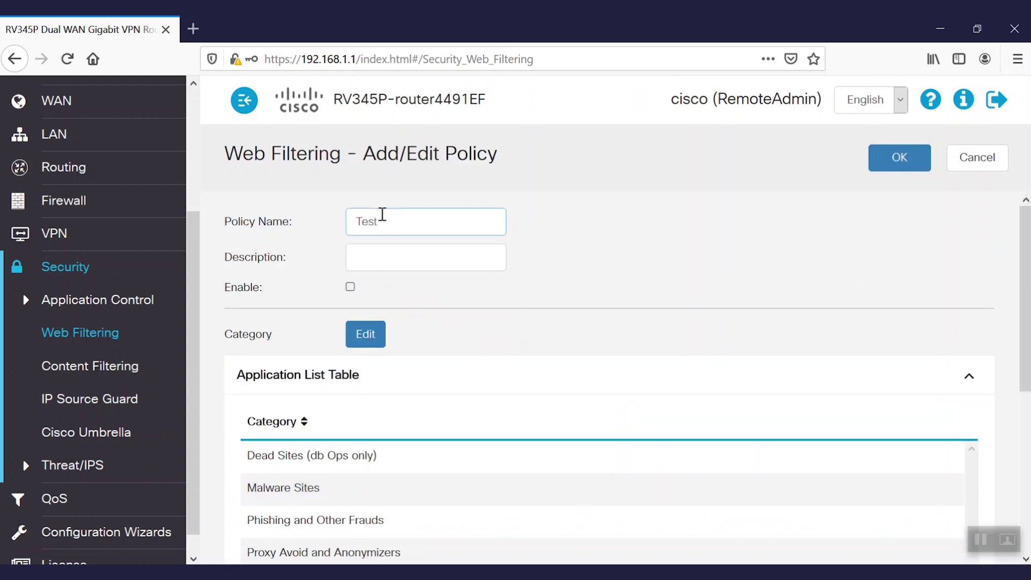
pyautogui.press('Tab')
pyautogui.write('Block')
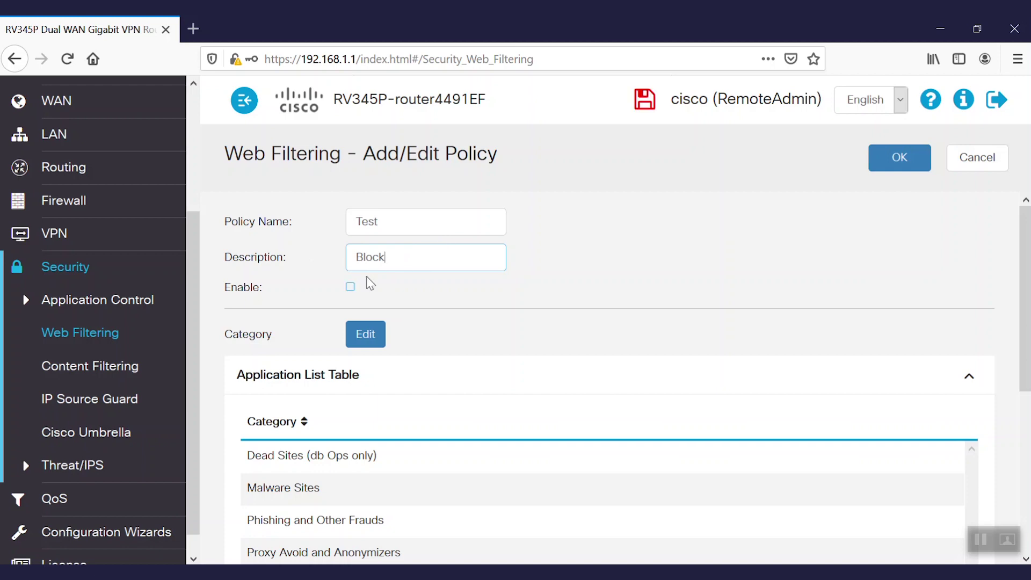
pyautogui.click(350, 287)
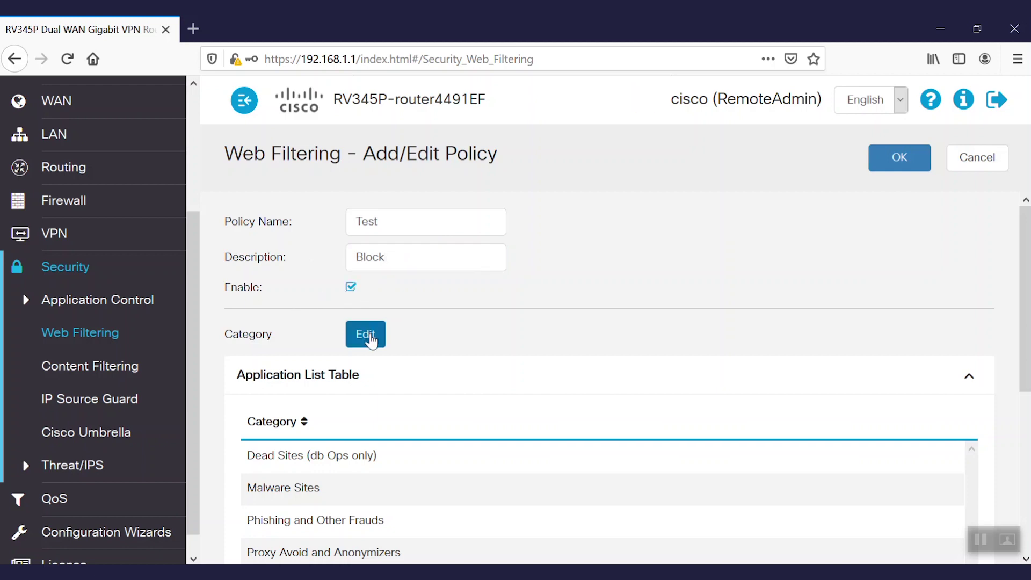
# - Give policy Test the Moderate filtering level plus Business/Investment categories, and apply
pyautogui.click(369, 340)
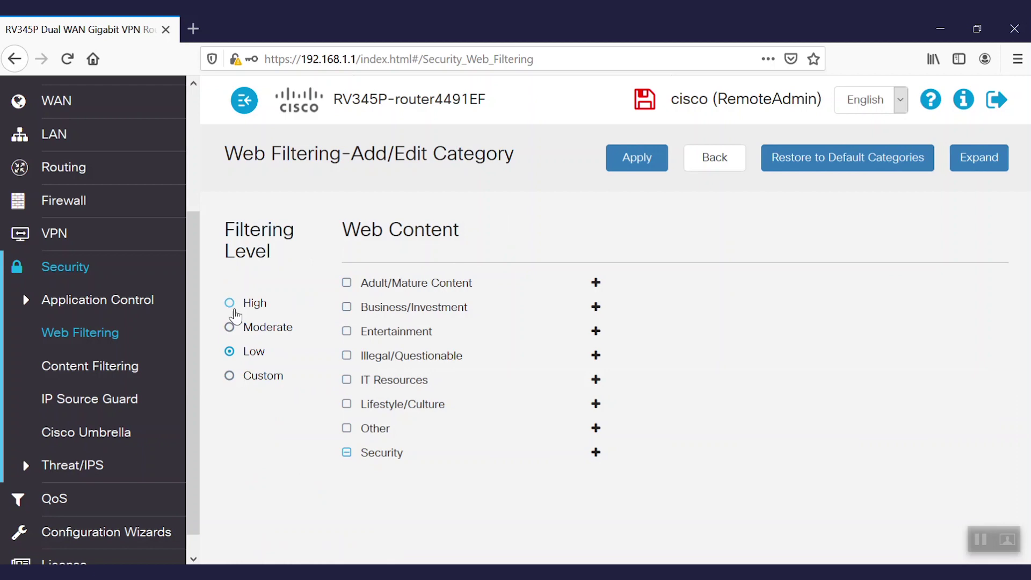
pyautogui.click(230, 304)
pyautogui.click(231, 326)
pyautogui.click(230, 352)
pyautogui.click(230, 376)
pyautogui.click(230, 327)
pyautogui.click(347, 307)
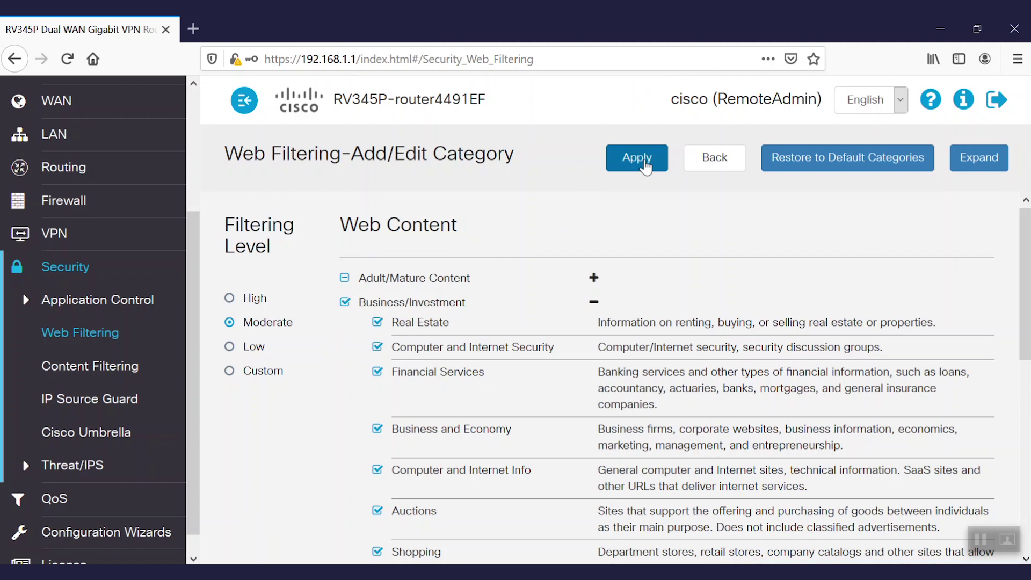
pyautogui.click(638, 157)
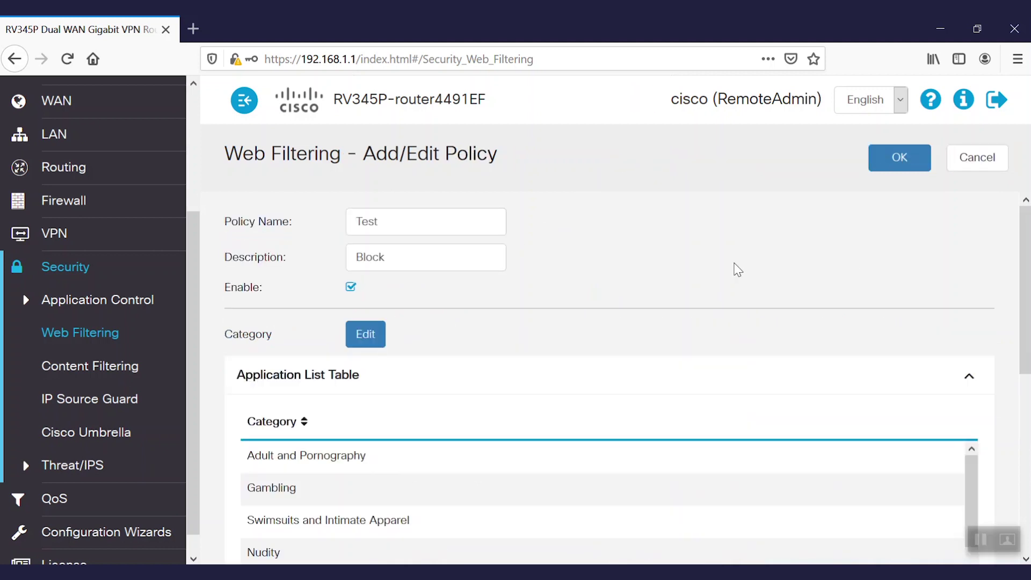
# - Enable Web Reputation for policy Test, check its IP group, then edit its Exception List
pyautogui.scroll(-4, 881, 252)
pyautogui.scroll(-3, 591, 375)
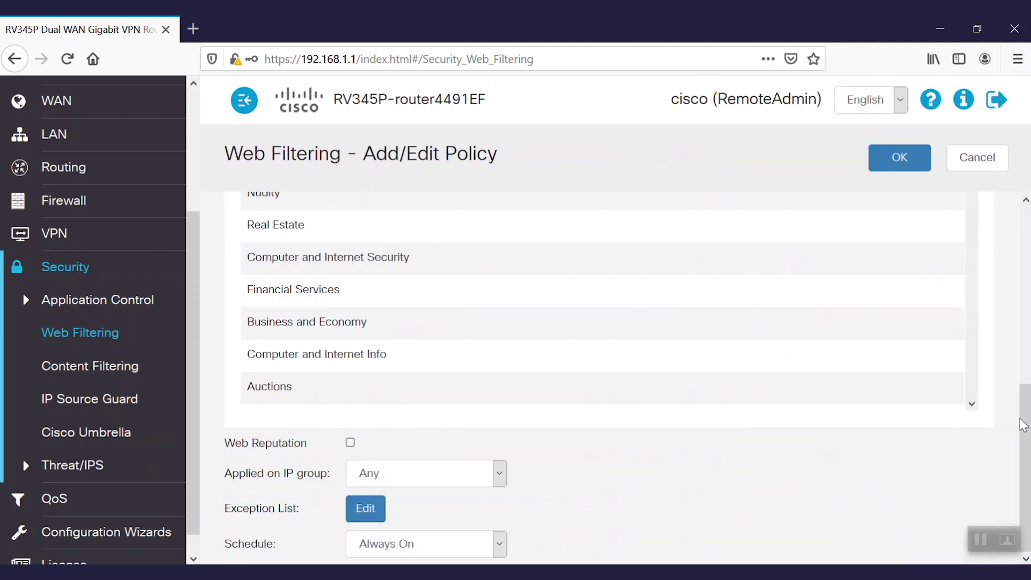
pyautogui.click(349, 443)
pyautogui.click(500, 474)
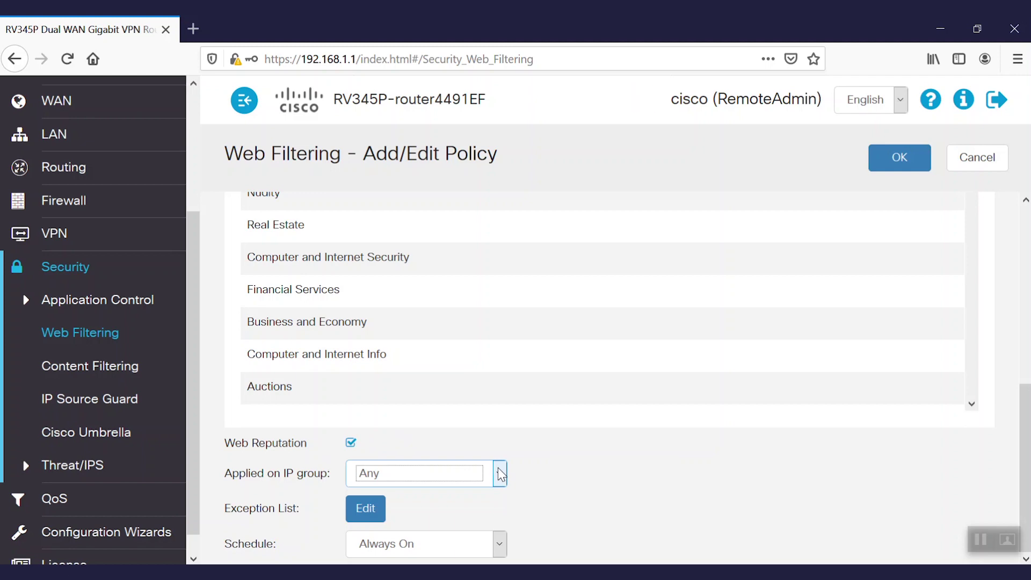
pyautogui.click(369, 511)
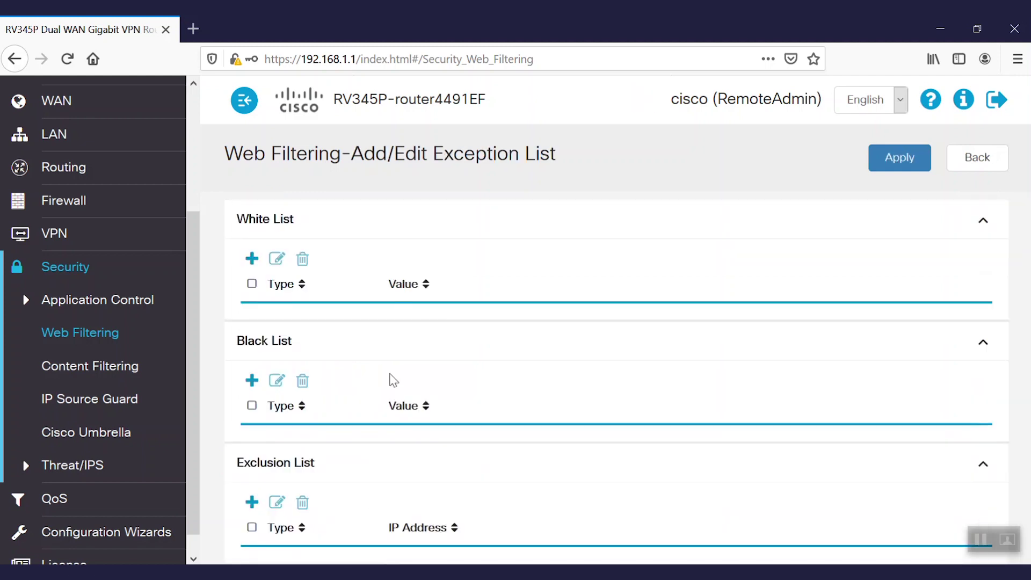